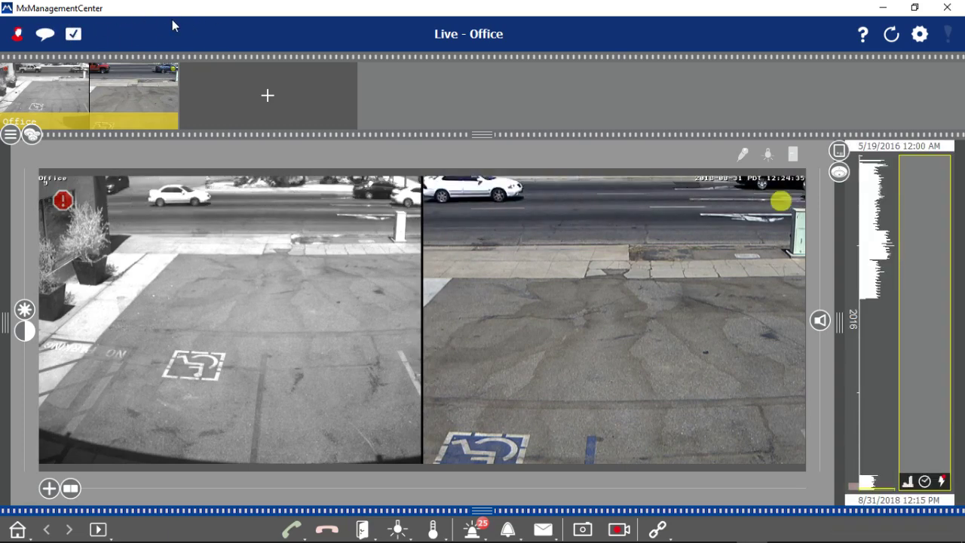
# Show the menu bar and switch the Office camera from live view to the Playback view
pyautogui.press('alt')
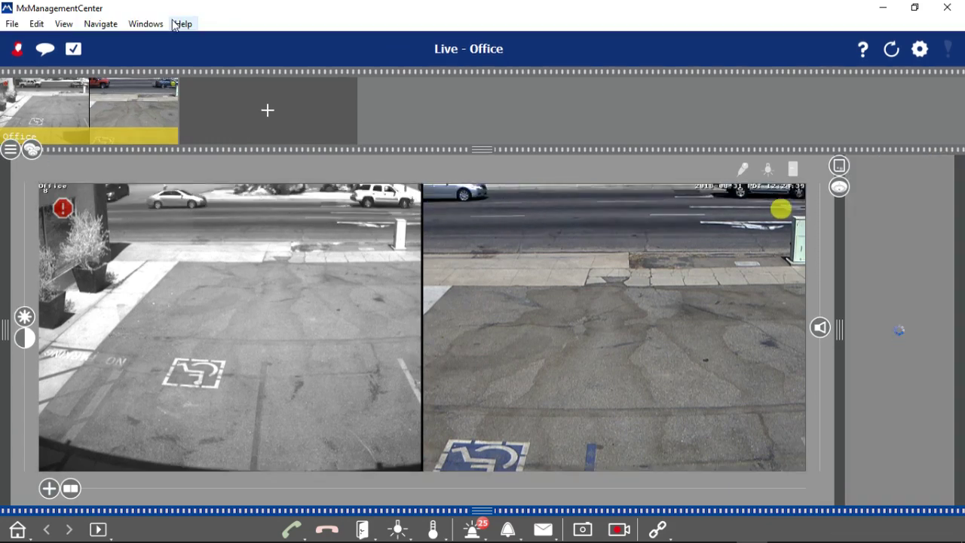
pyautogui.press('alt')
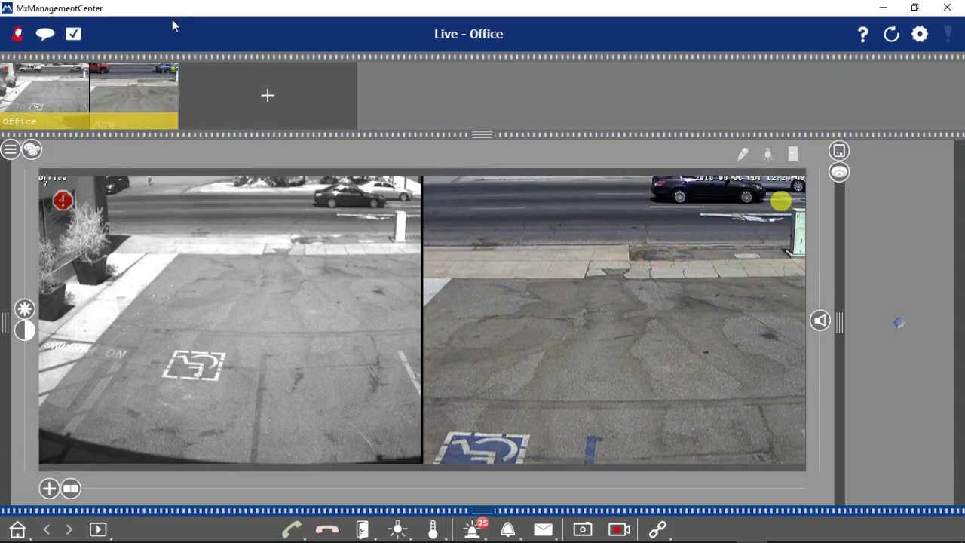
pyautogui.press('alt')
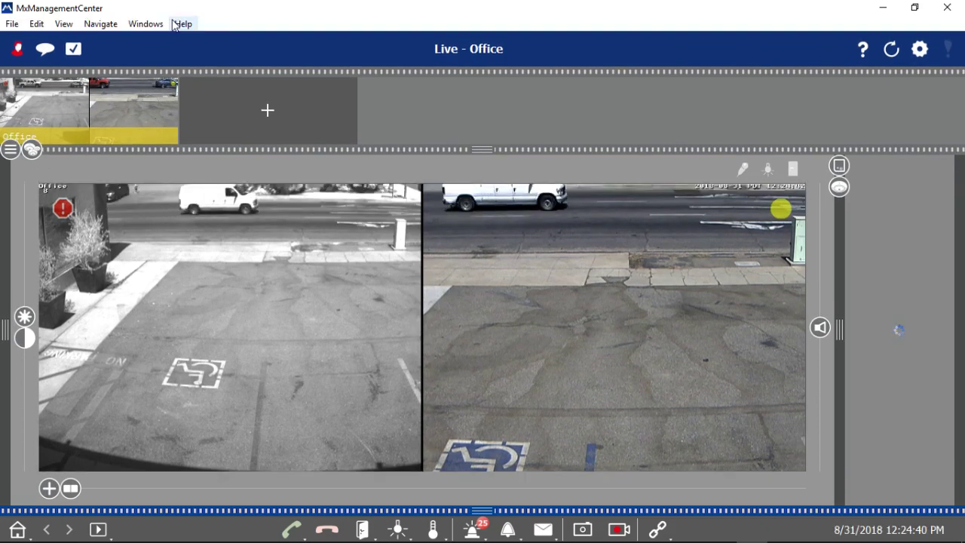
pyautogui.click(67, 25)
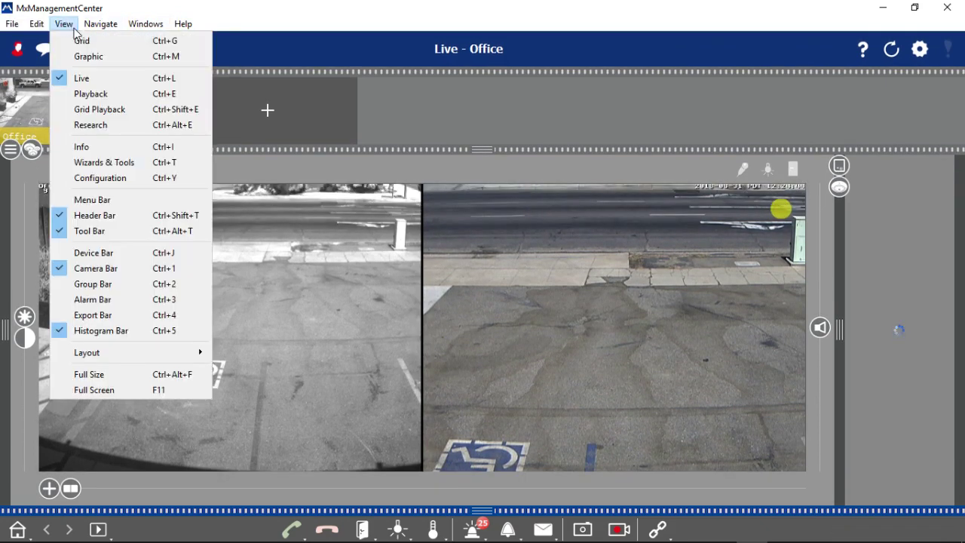
pyautogui.click(110, 103)
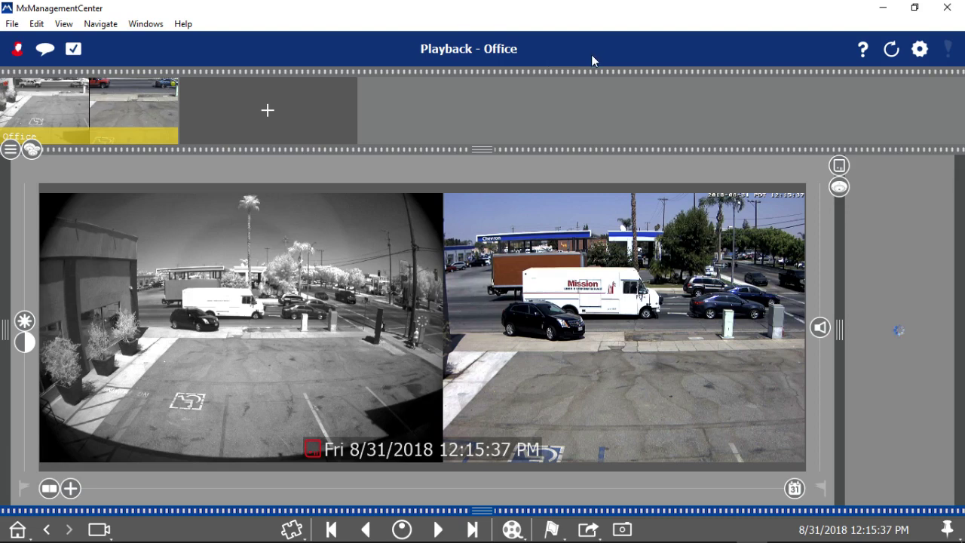
# Turn on the help overlay, read the Image Adjustment help entry, and turn the overlay off again
pyautogui.click(865, 50)
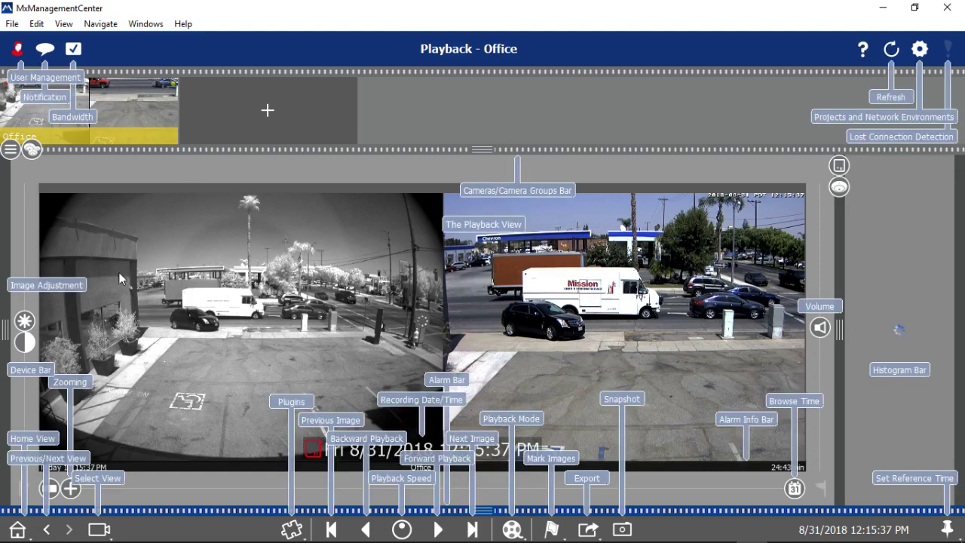
pyautogui.click(48, 287)
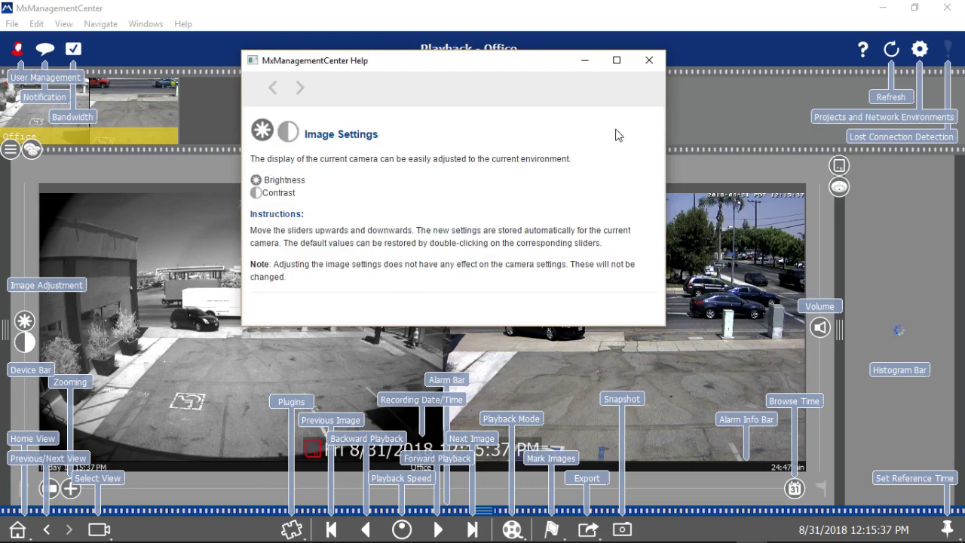
pyautogui.click(645, 59)
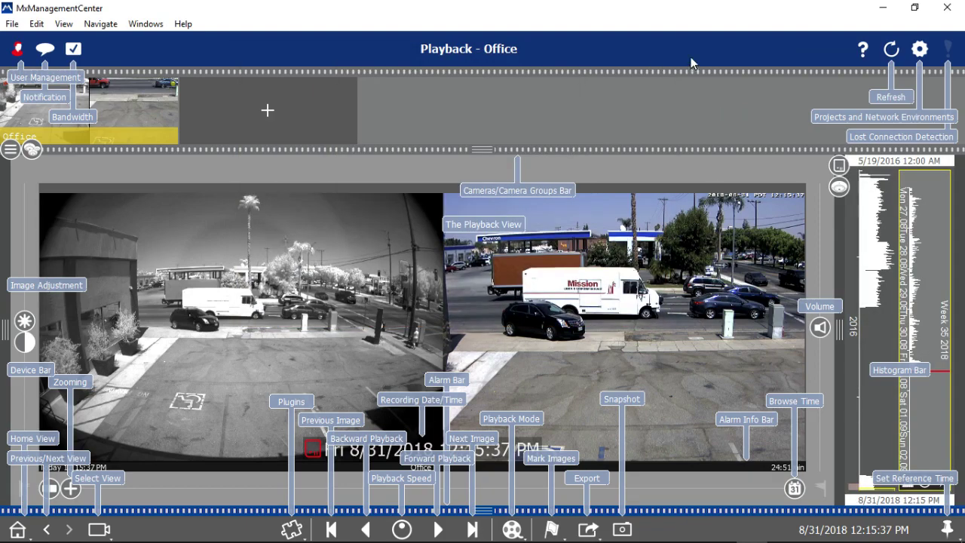
pyautogui.click(865, 51)
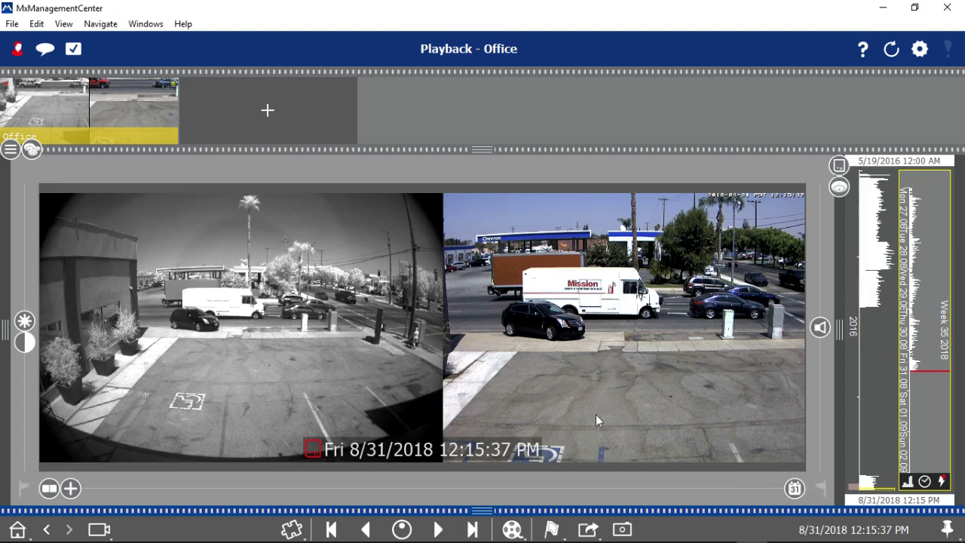
pyautogui.click(460, 450)
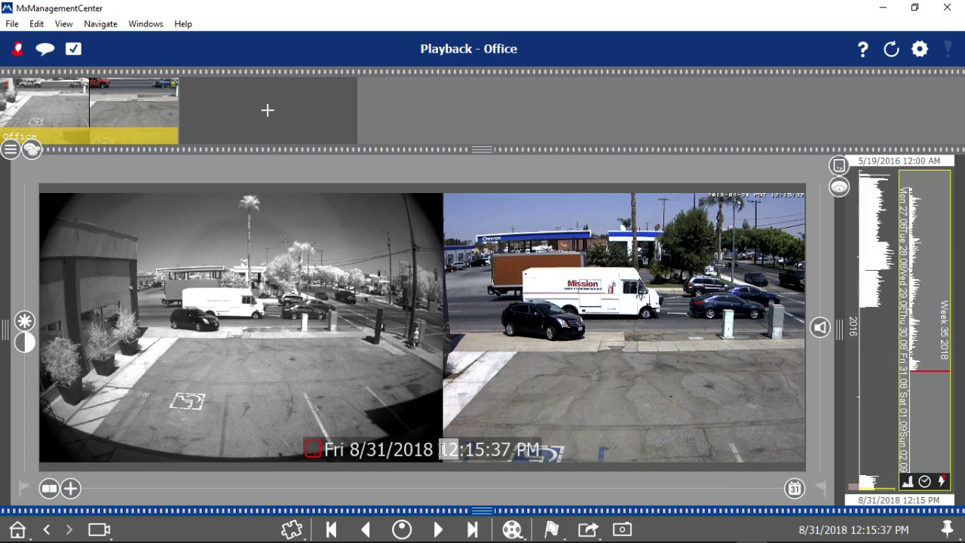
pyautogui.click(795, 491)
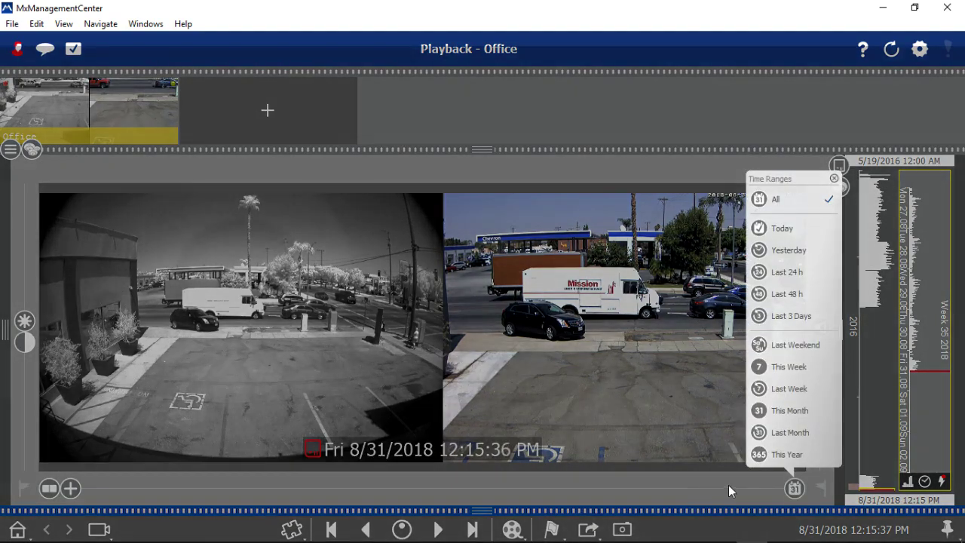
pyautogui.click(729, 484)
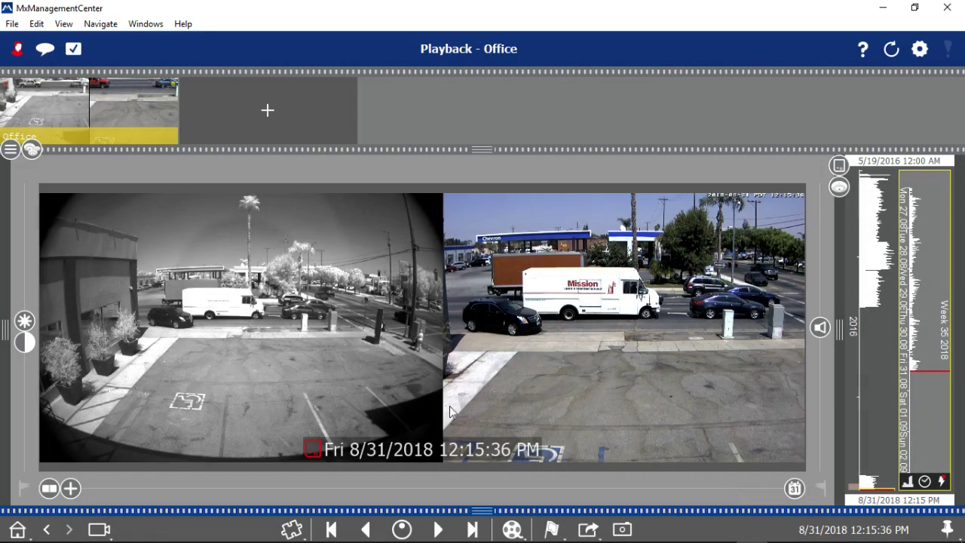
# Change the recording time to 8:15:36 AM on 8/31/2018 and jump to that footage
pyautogui.click(444, 446)
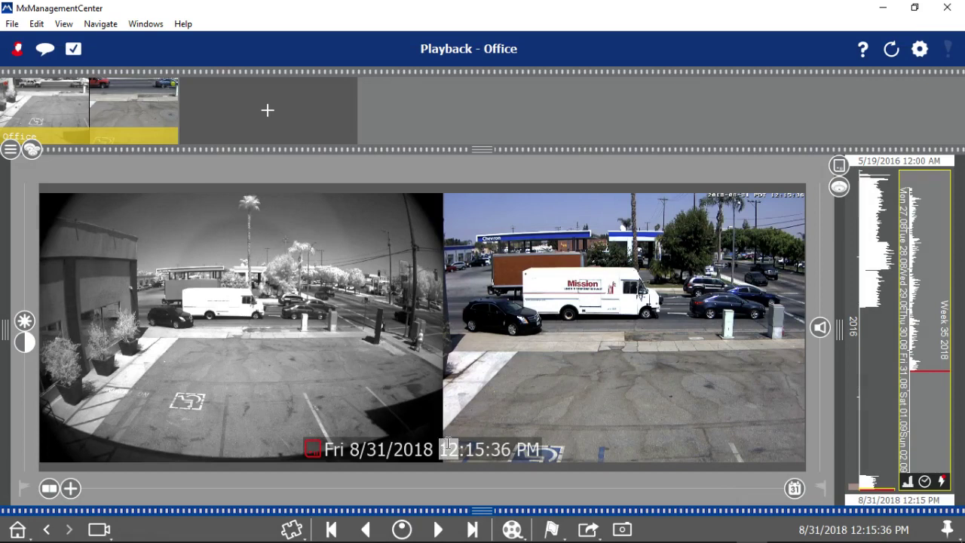
pyautogui.write('08')
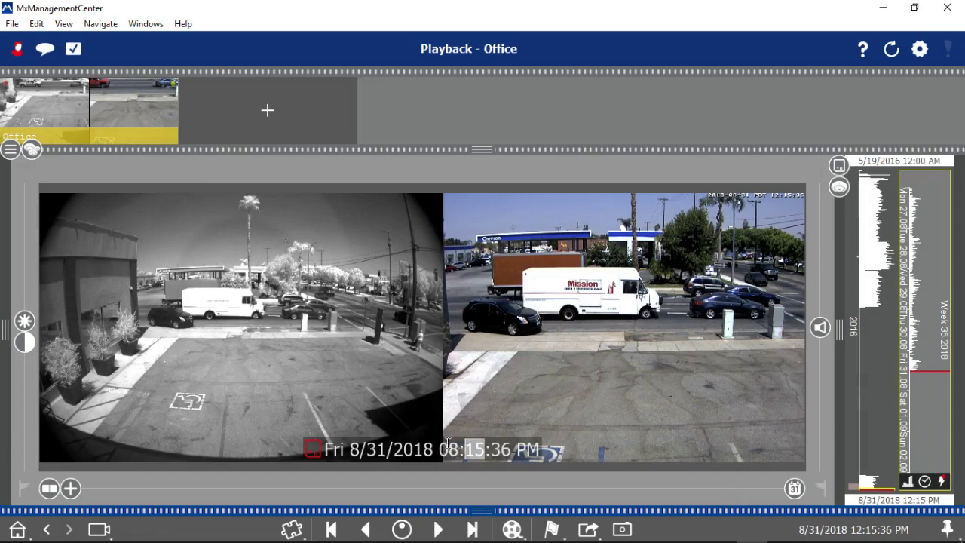
pyautogui.press('Return')
pyautogui.click(523, 446)
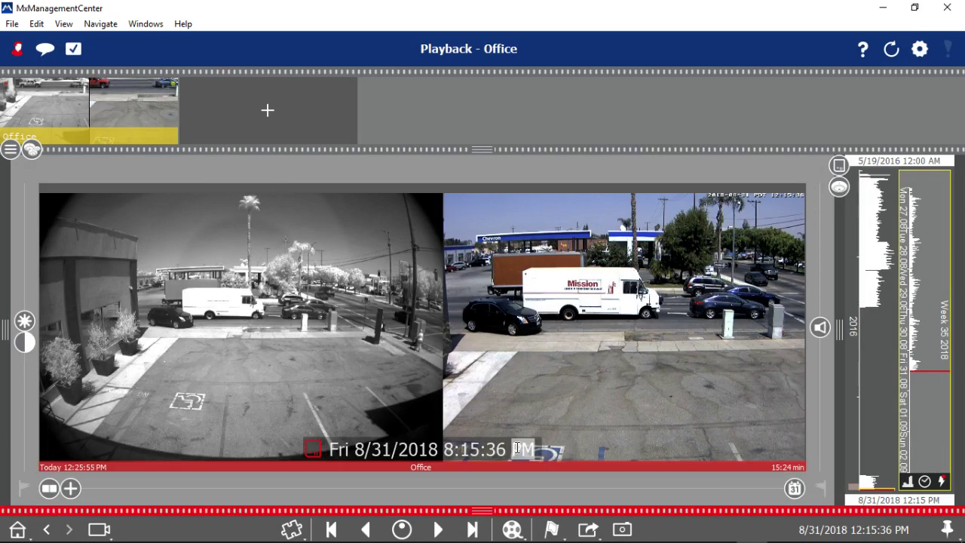
pyautogui.write('A')
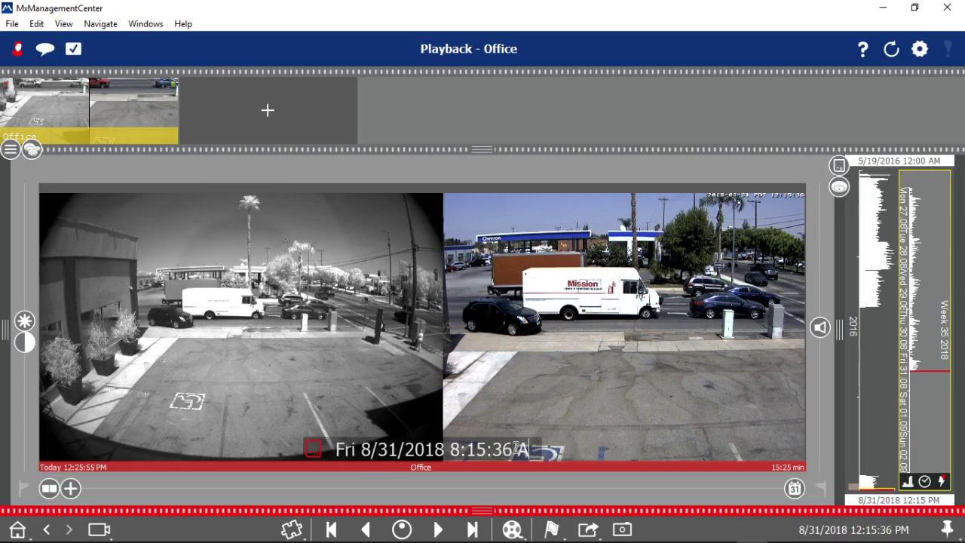
pyautogui.write('M')
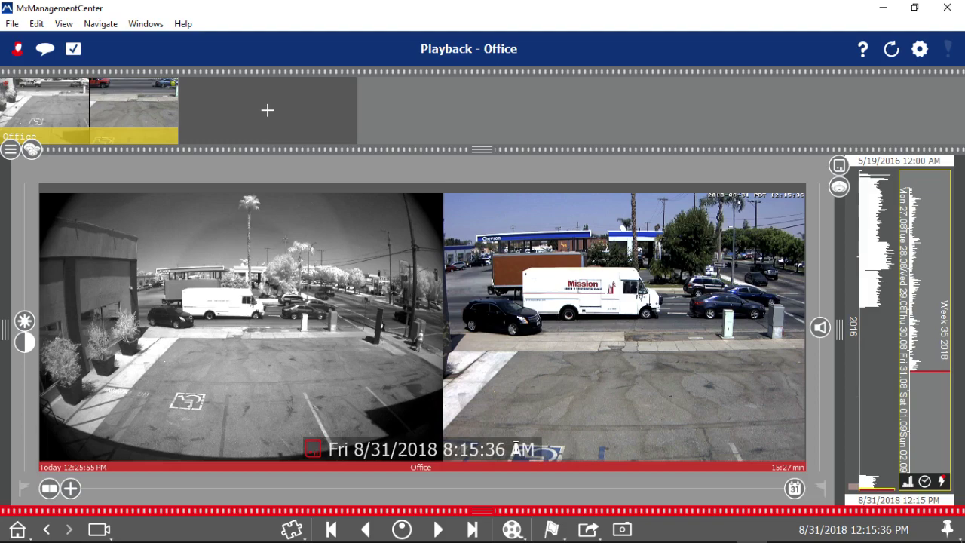
pyautogui.press('Return')
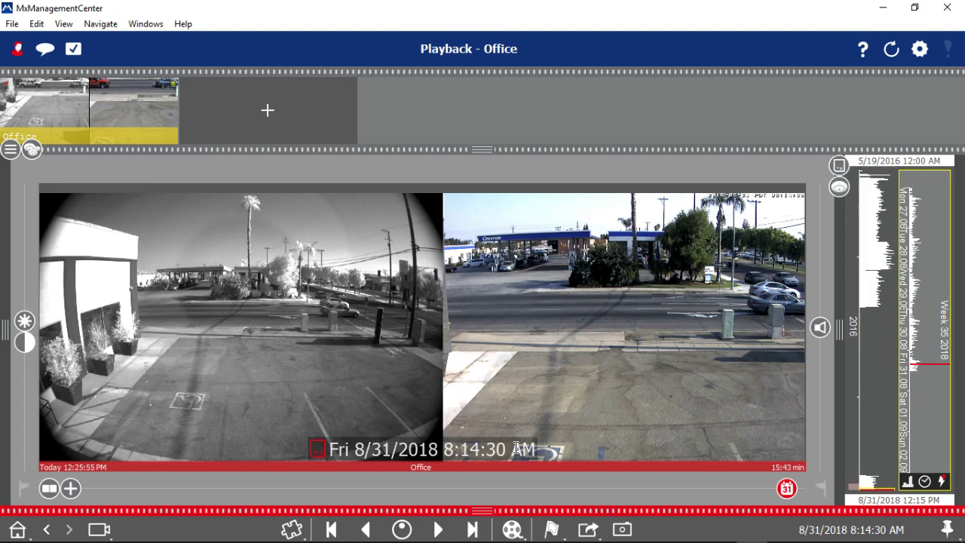
# Limit the browse time range to Today and scrub the recording back to 5:59:34 AM
pyautogui.click(787, 490)
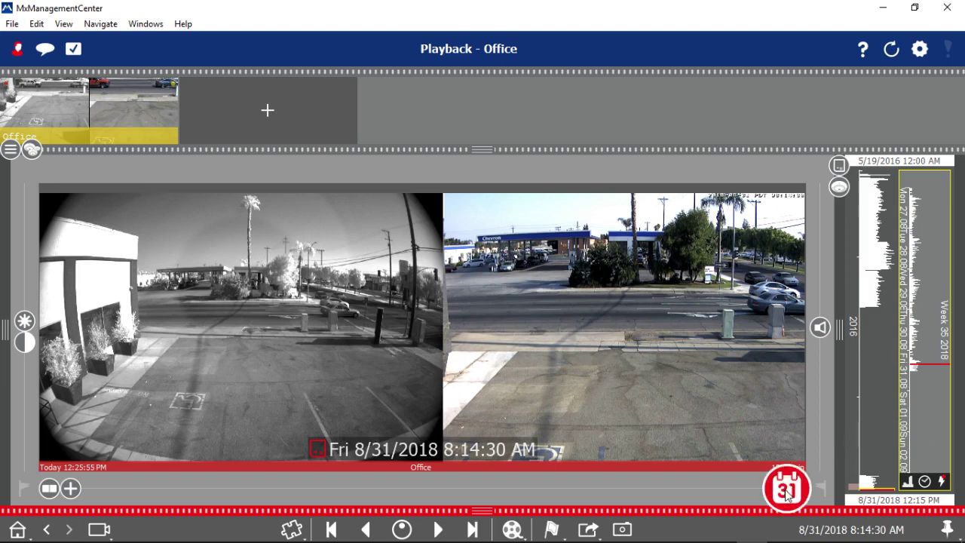
pyautogui.click(786, 490)
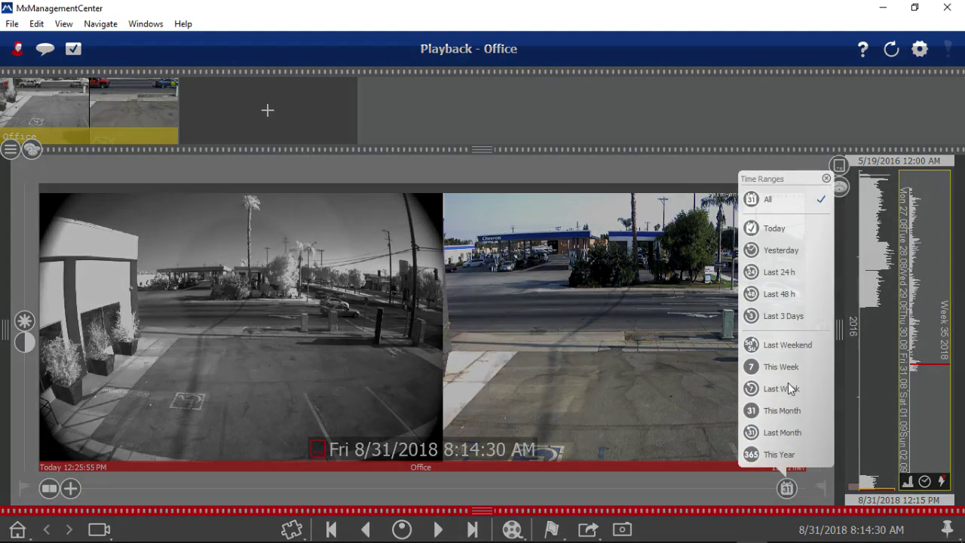
pyautogui.click(776, 229)
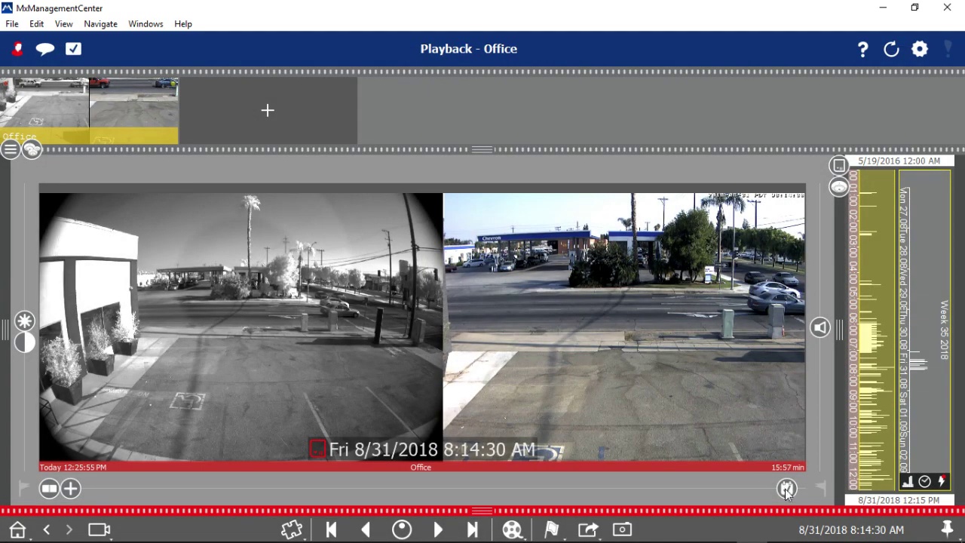
pyautogui.moveTo(786, 492); pyautogui.dragTo(408, 495)
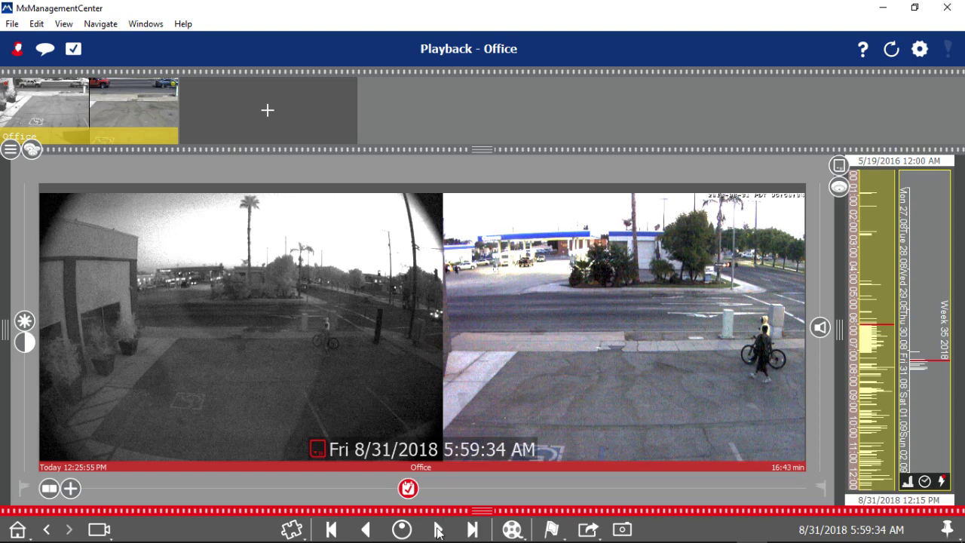
# Play the recording forward briefly, stop it, and step back and forth image by image to reach 5:59:36 AM
pyautogui.click(438, 532)
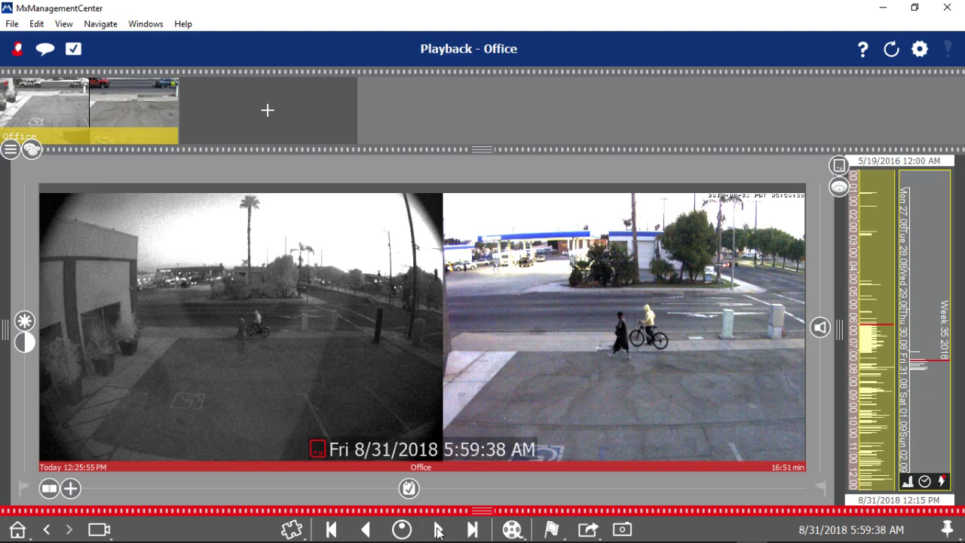
pyautogui.click(438, 532)
pyautogui.click(330, 531)
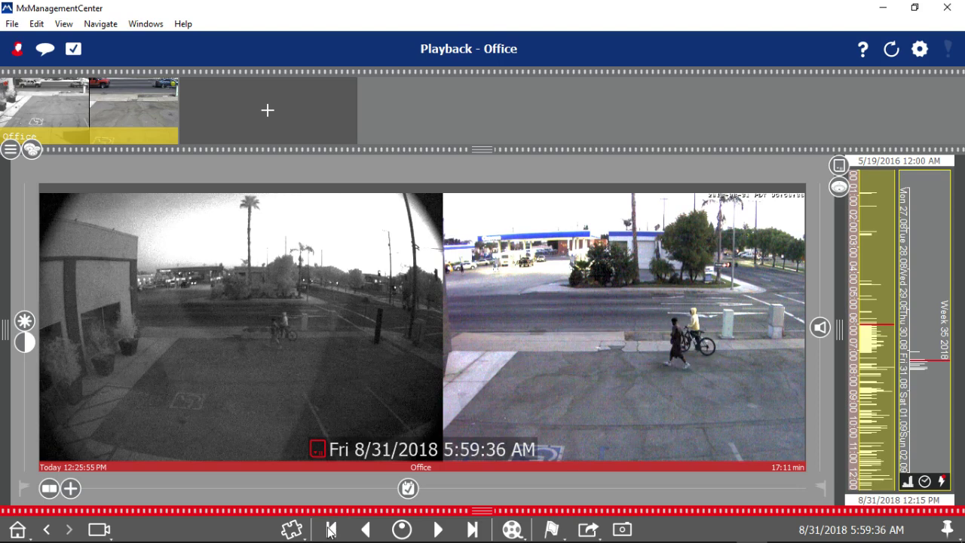
pyautogui.click(330, 530)
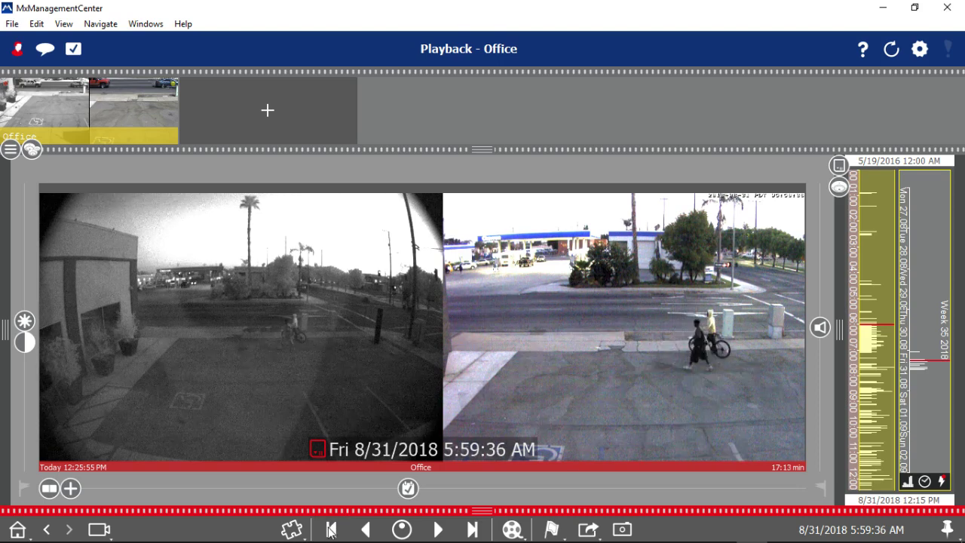
pyautogui.click(333, 530)
pyautogui.click(333, 530)
pyautogui.click(333, 531)
pyautogui.click(332, 530)
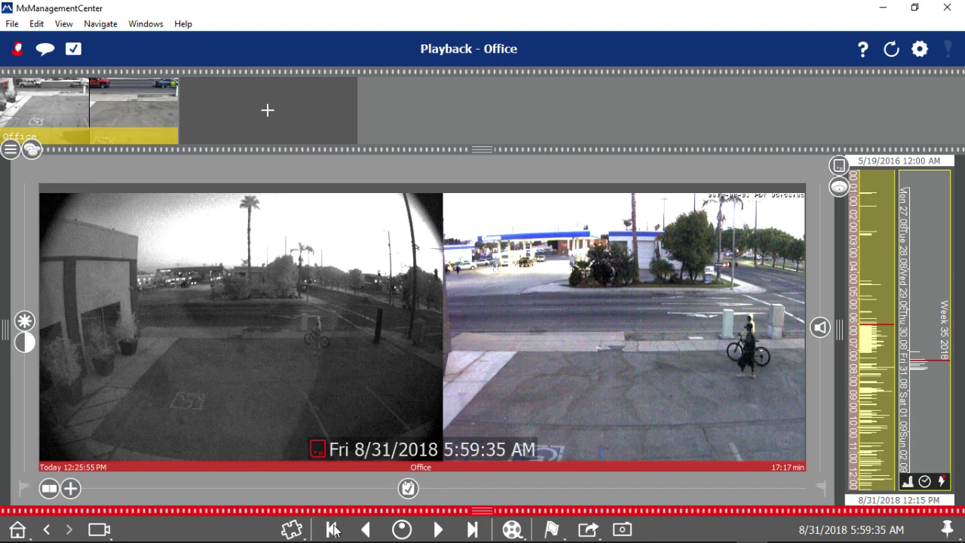
pyautogui.click(473, 530)
pyautogui.click(472, 530)
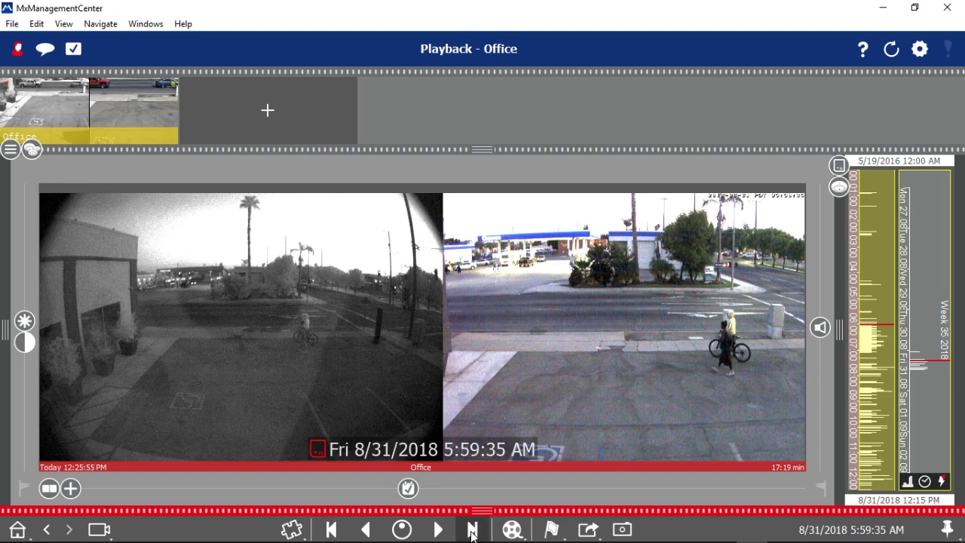
pyautogui.click(472, 531)
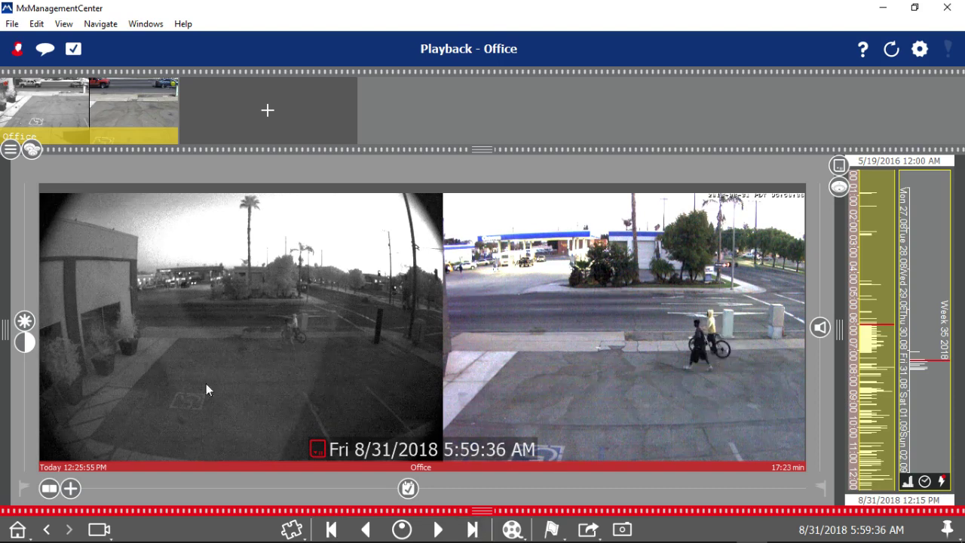
# Display only the right sensor's image and move the lens selection control to the opposite end of its slider
pyautogui.click(51, 492)
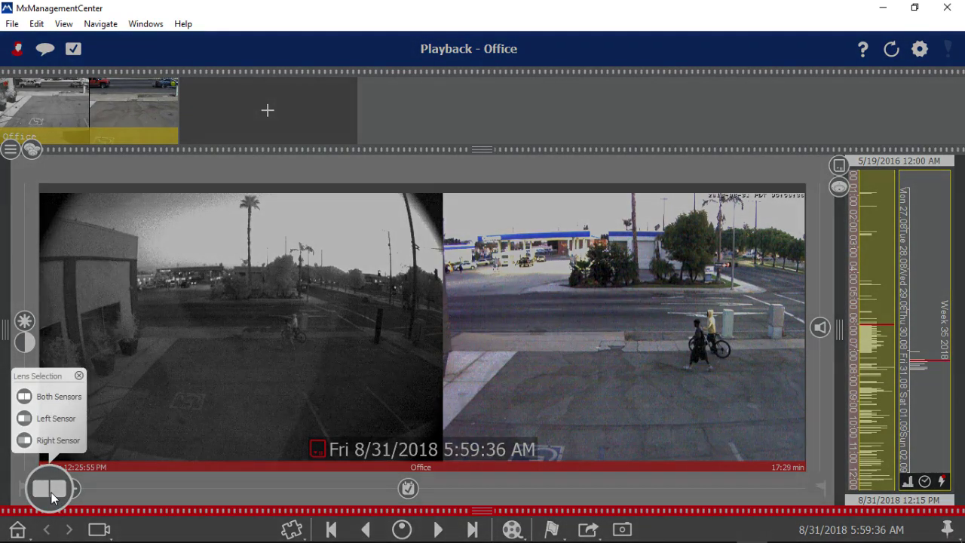
pyautogui.click(50, 441)
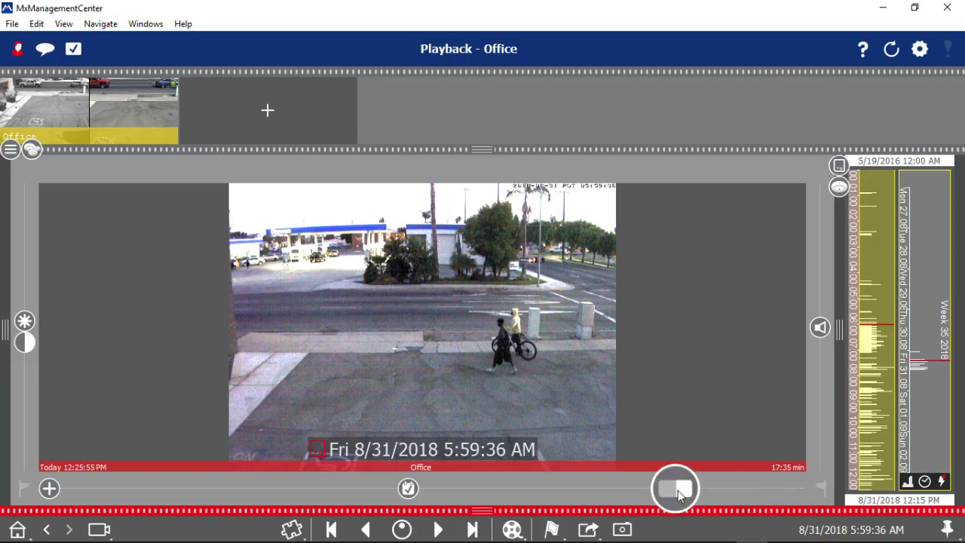
pyautogui.moveTo(661, 495); pyautogui.dragTo(50, 487)
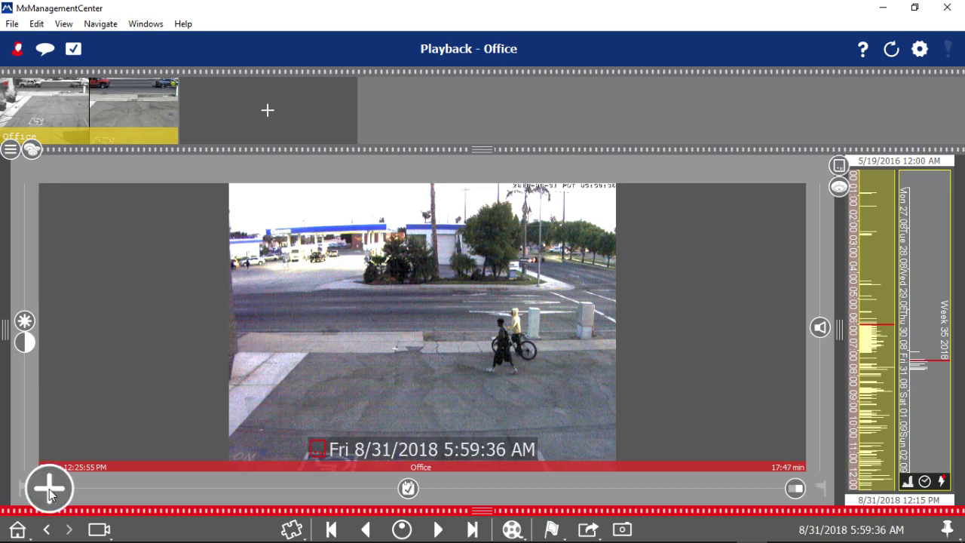
# Zoom in on the two people with the bicycle and pan the image to frame them
pyautogui.moveTo(49, 490); pyautogui.dragTo(129, 510)
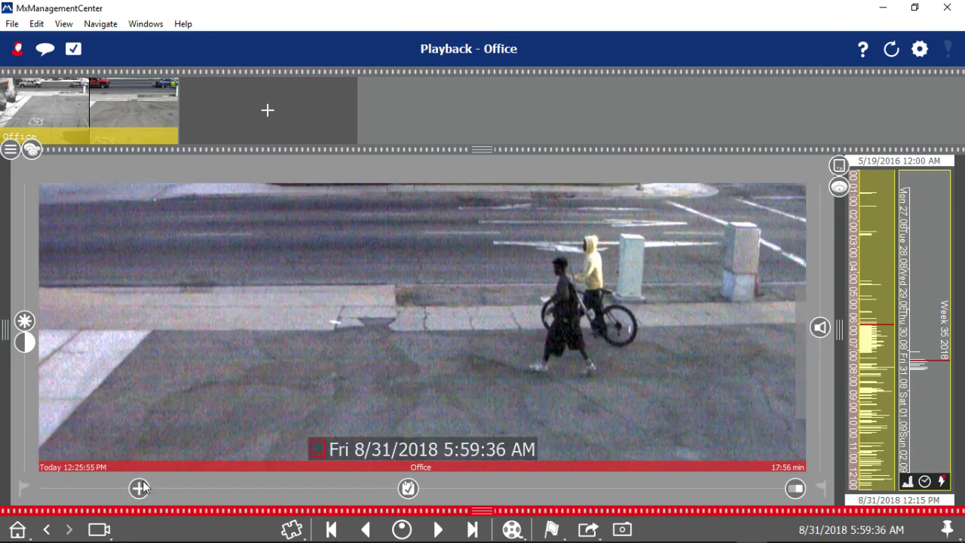
pyautogui.moveTo(150, 501); pyautogui.dragTo(188, 499)
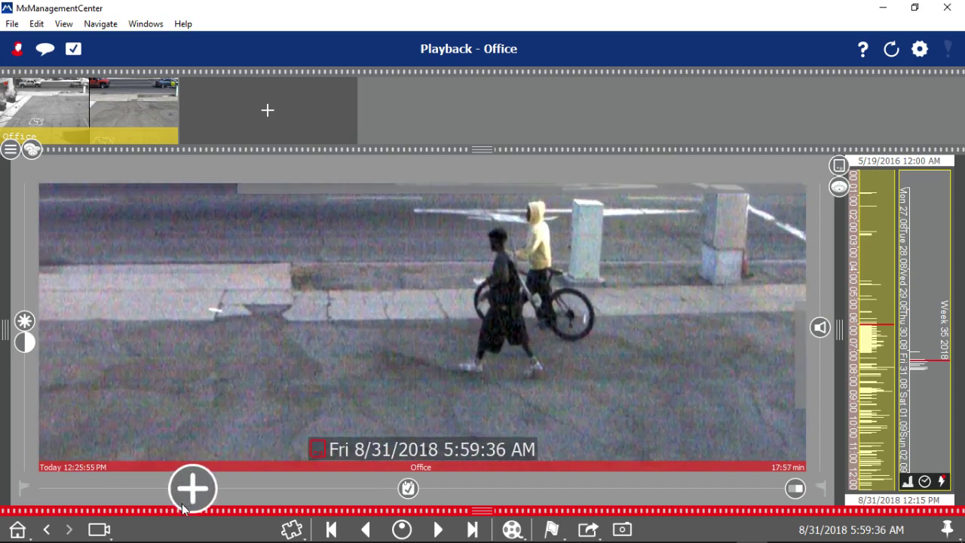
pyautogui.moveTo(412, 351); pyautogui.dragTo(343, 371)
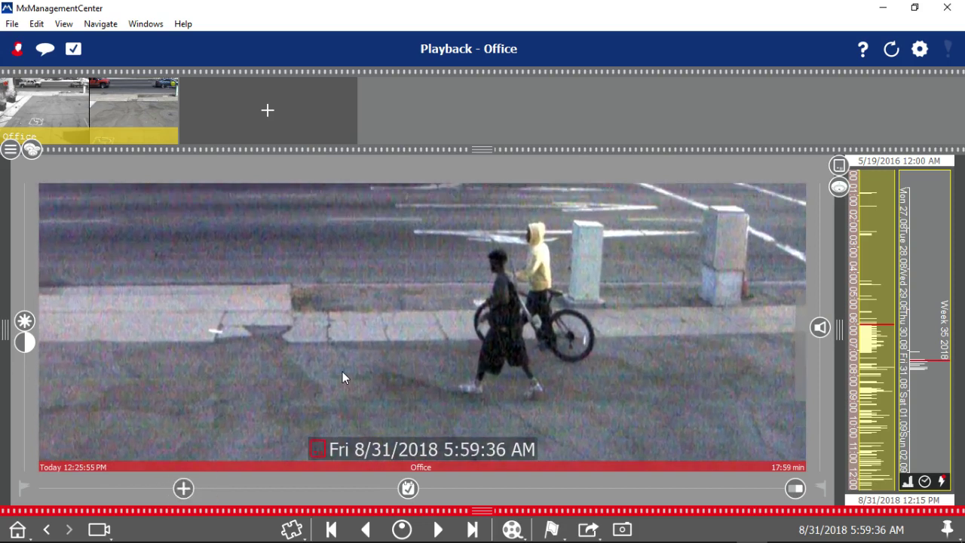
# Vary the playback image's brightness and contrast, then bring both back to about the middle of their range
pyautogui.click(25, 322)
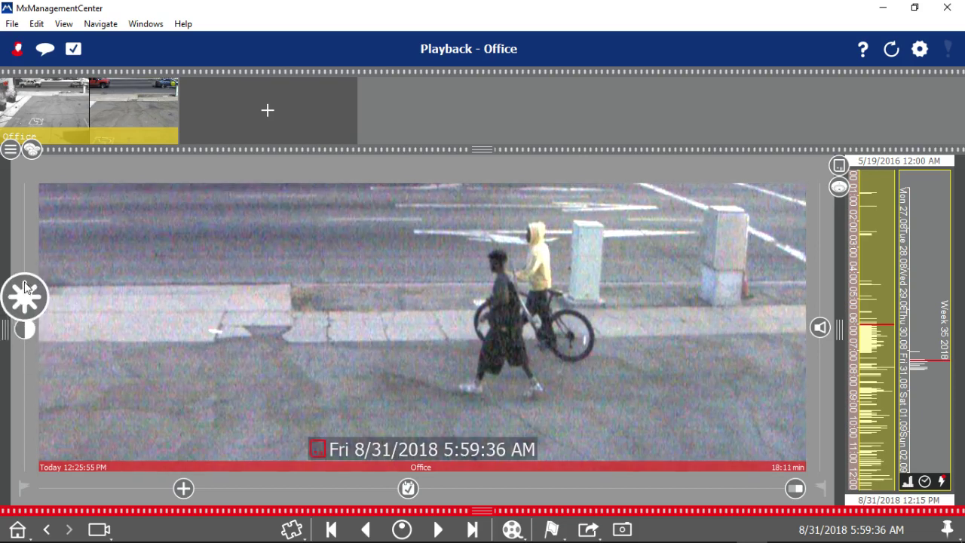
pyautogui.click(25, 322)
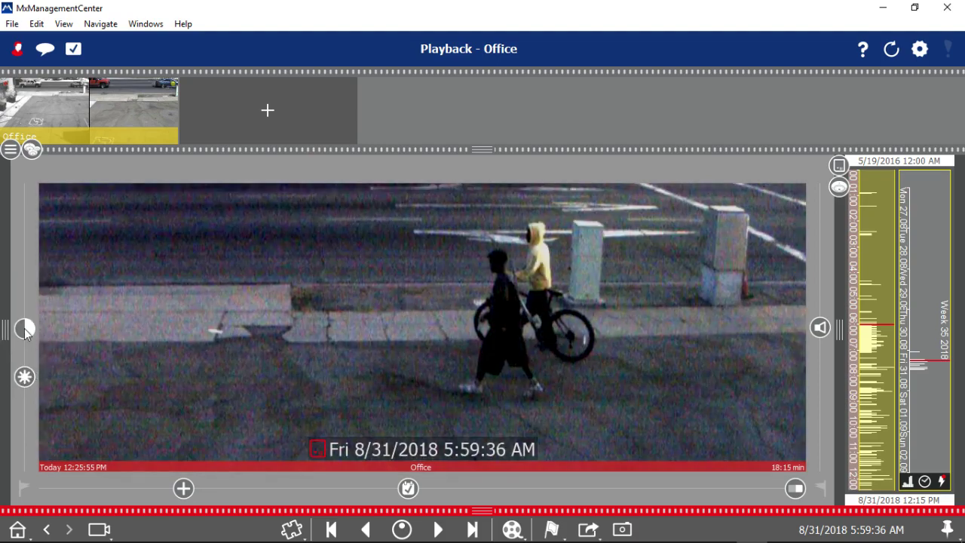
pyautogui.click(26, 313)
pyautogui.click(26, 311)
pyautogui.moveTo(25, 379); pyautogui.dragTo(30, 342)
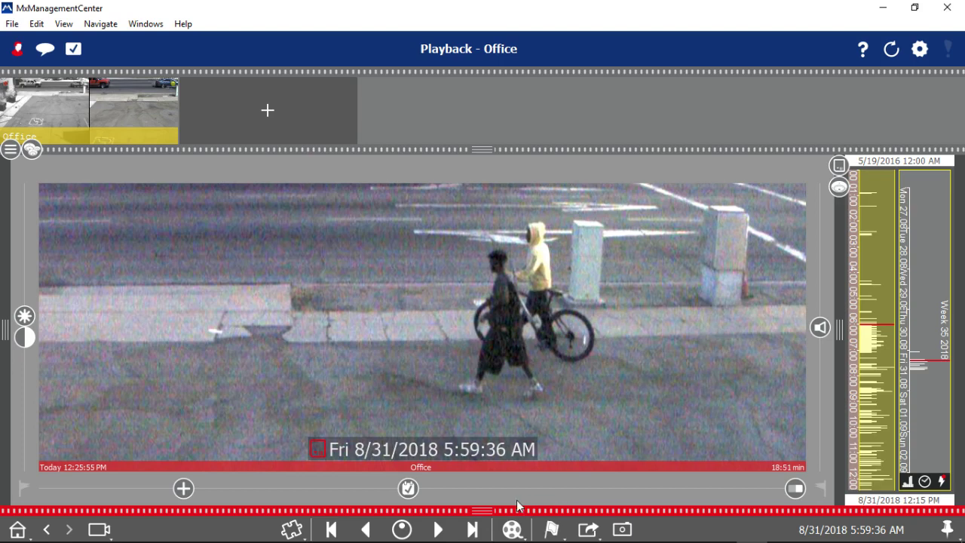
# Mark an export range starting at 8/31/2018 5:59:36 AM and set its end to 6:20:56 AM
pyautogui.click(22, 486)
pyautogui.click(22, 489)
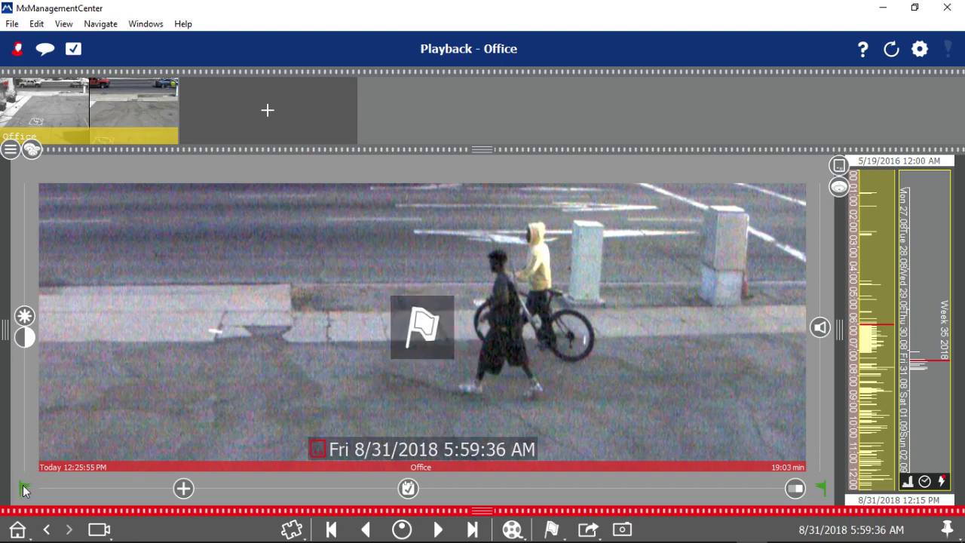
pyautogui.click(22, 490)
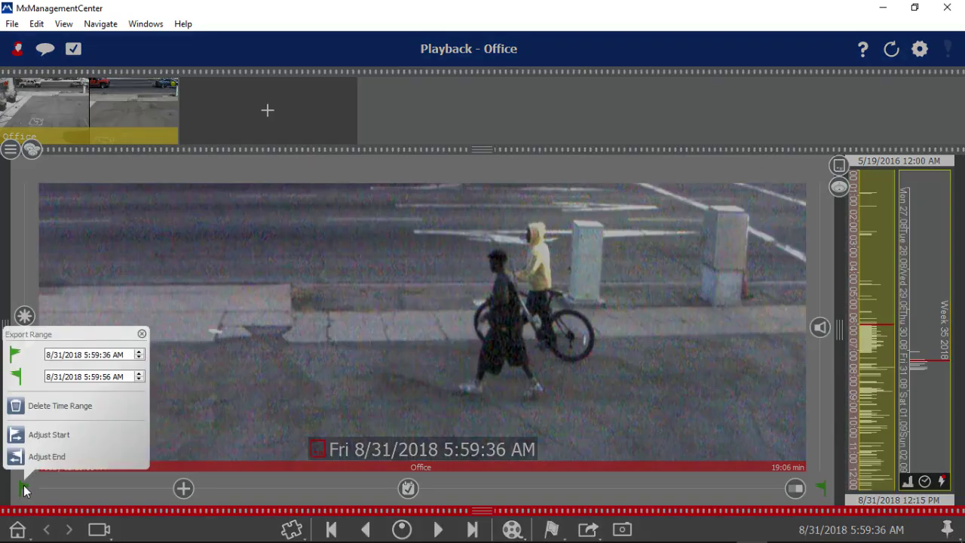
pyautogui.click(87, 375)
pyautogui.write('6:20')
pyautogui.click(143, 336)
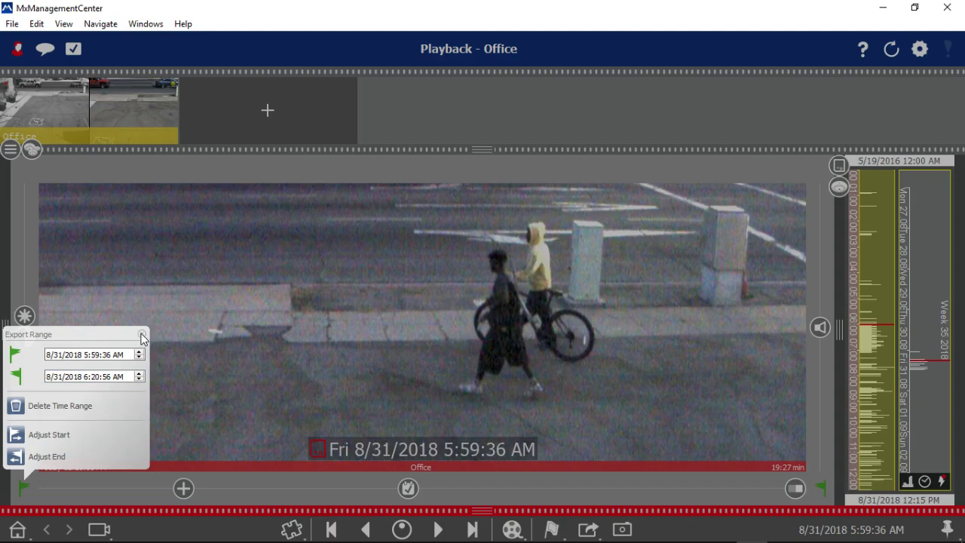
pyautogui.click(141, 335)
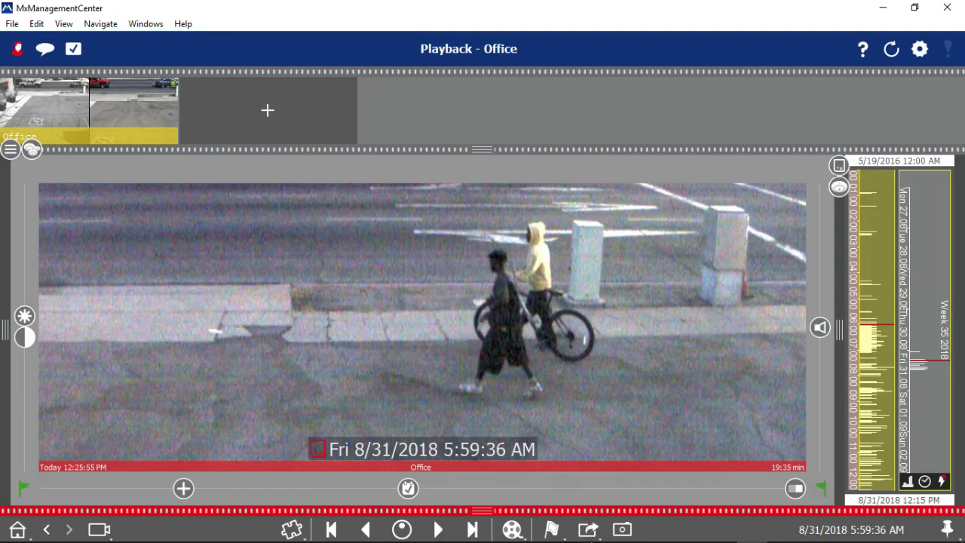
pyautogui.click(590, 529)
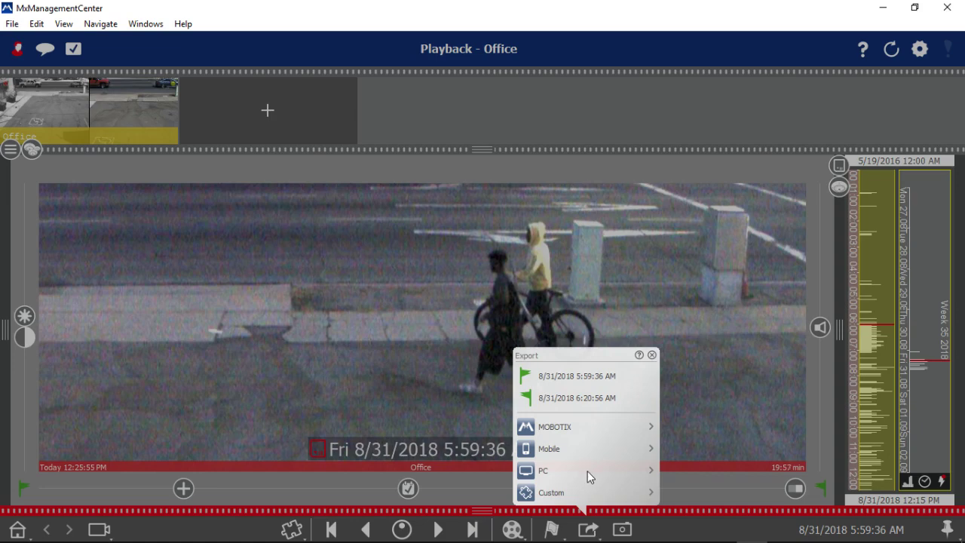
pyautogui.click(564, 427)
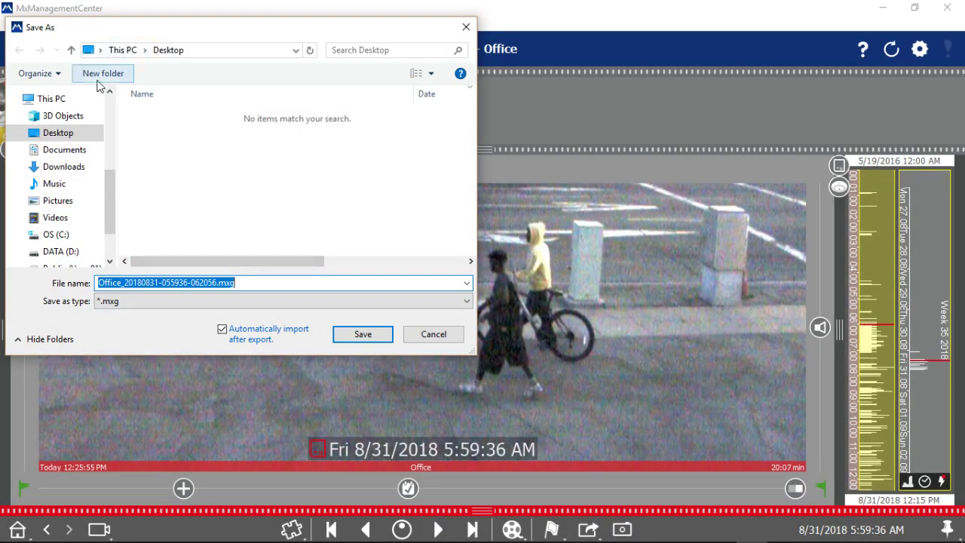
pyautogui.click(364, 333)
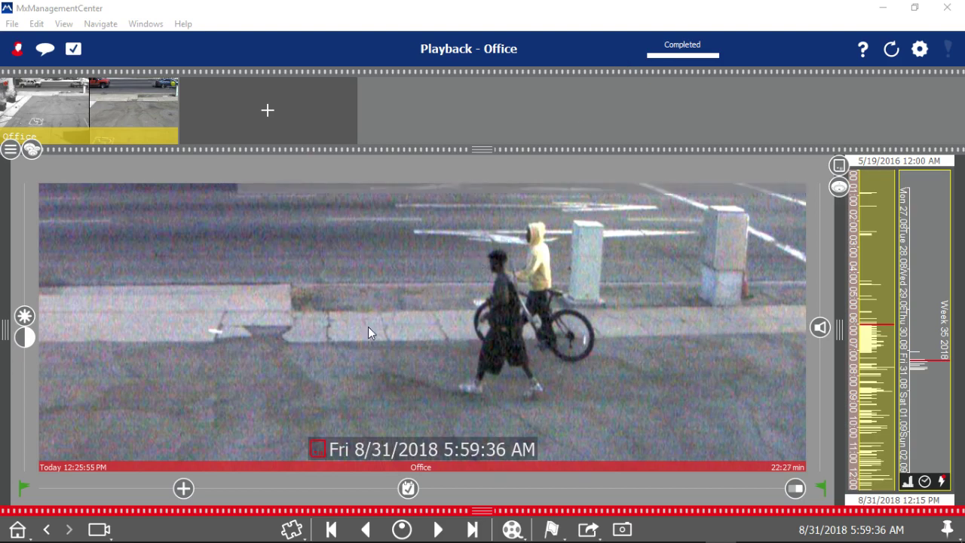
# Shrink the application window and place it beside the desktop files, and display both sensors' images
pyautogui.click(916, 9)
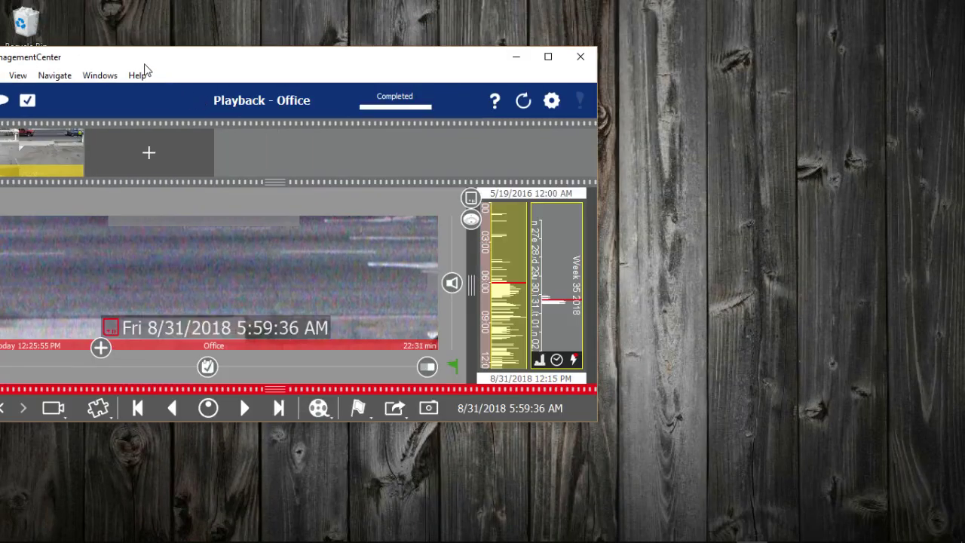
pyautogui.moveTo(144, 65); pyautogui.dragTo(964, 83)
pyautogui.click(176, 98)
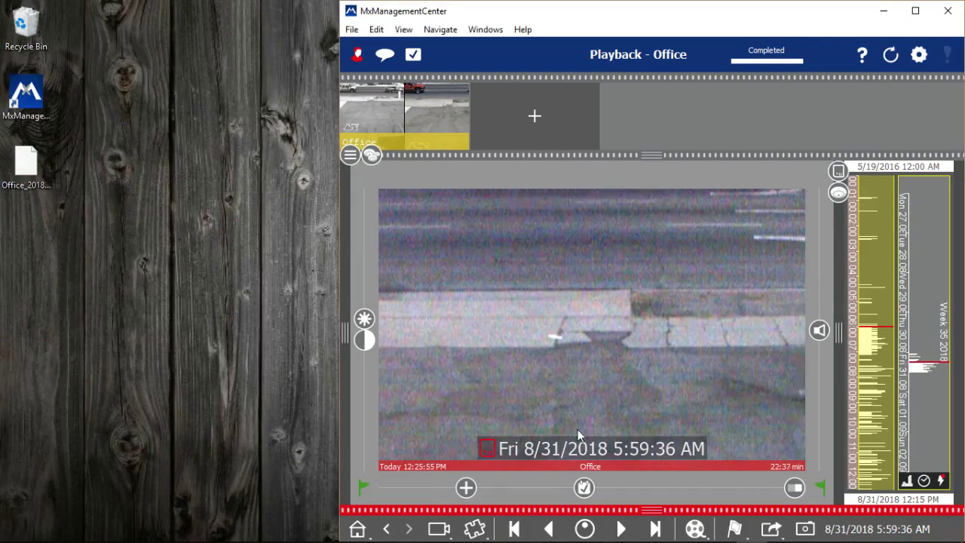
pyautogui.moveTo(802, 488); pyautogui.dragTo(369, 492)
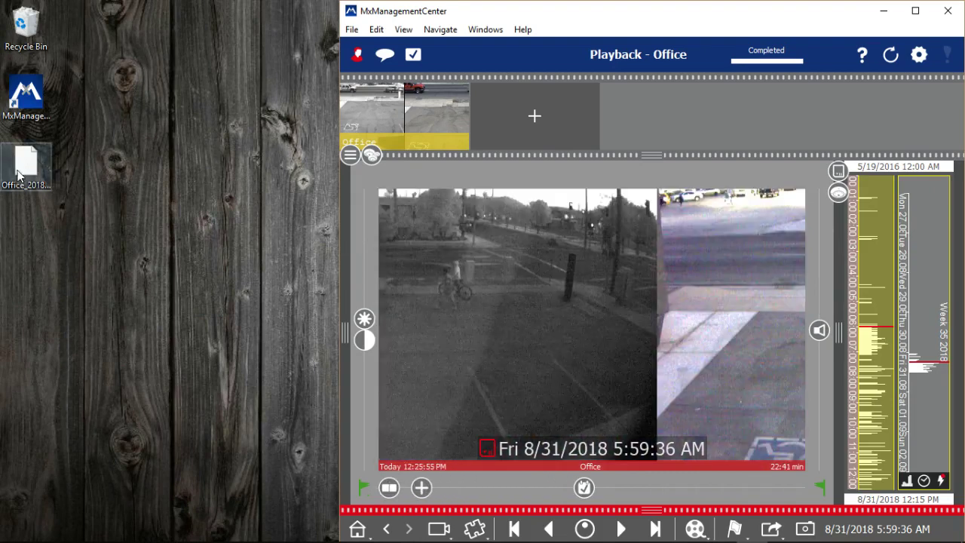
# Load the exported Office clip from the desktop into the maximized playback view and scrub it to 6:18:10 AM
pyautogui.moveTo(21, 170); pyautogui.dragTo(604, 301)
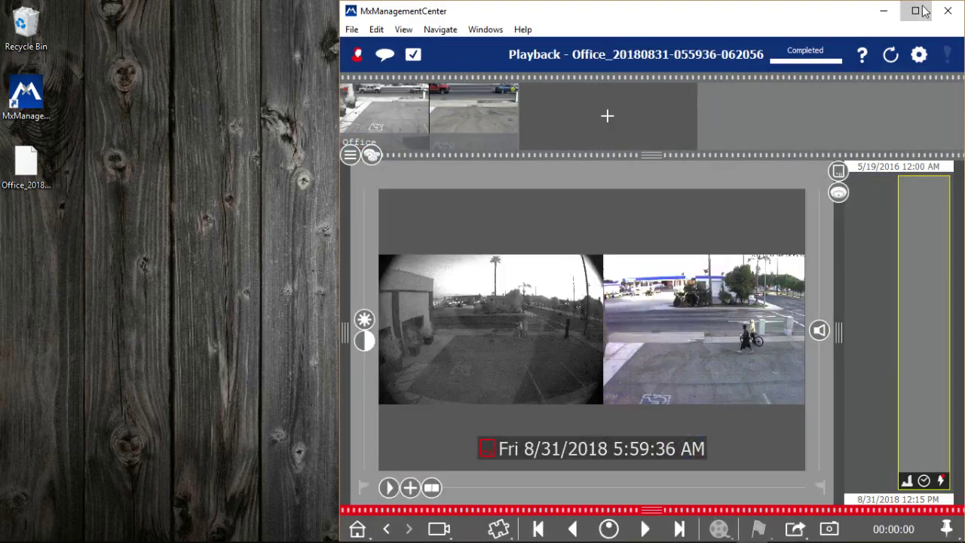
pyautogui.click(922, 11)
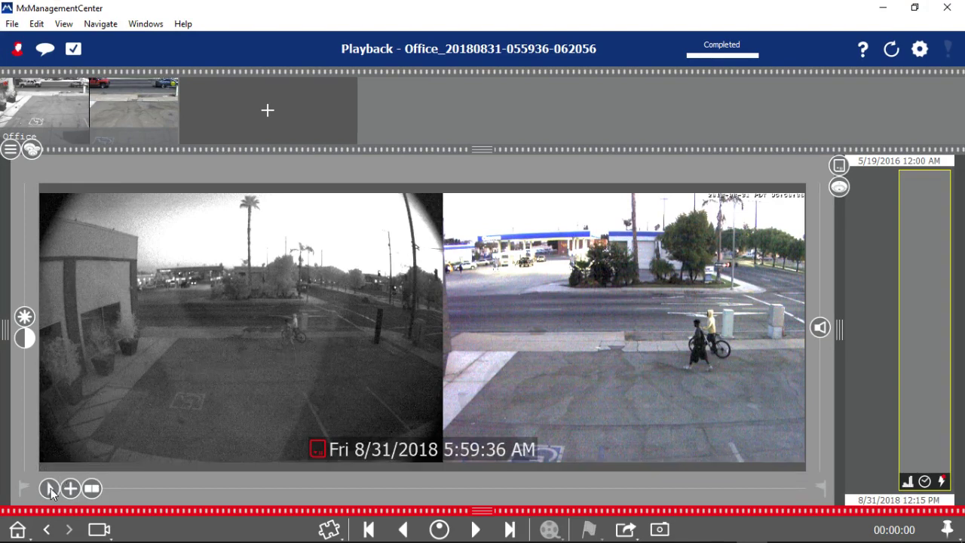
pyautogui.moveTo(51, 488); pyautogui.dragTo(730, 497)
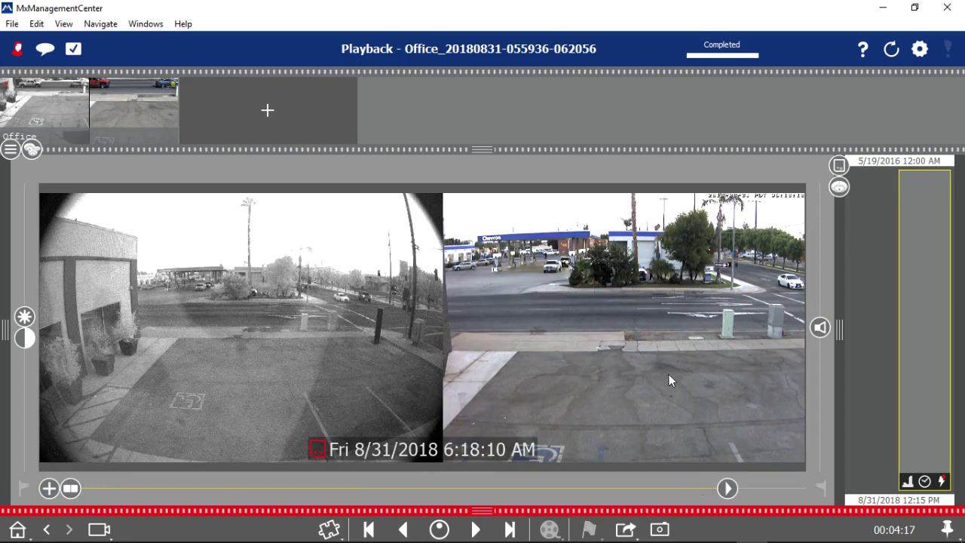
# Check the destination path and image type for snapshots in the preferences
pyautogui.click(12, 23)
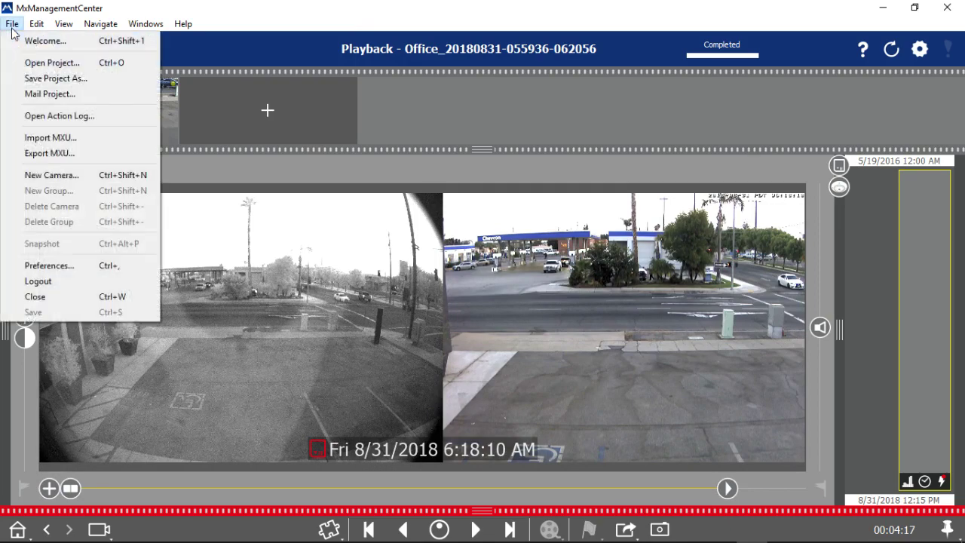
pyautogui.click(56, 266)
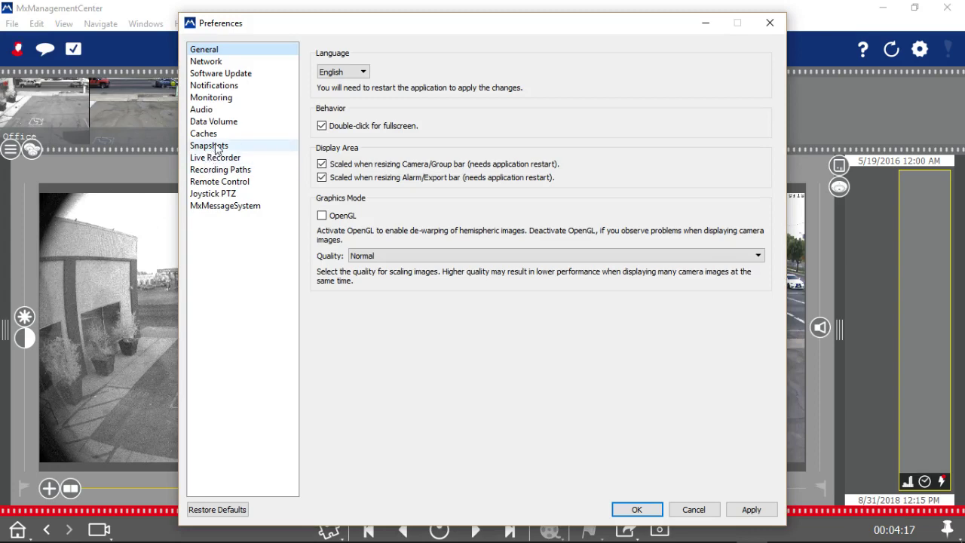
pyautogui.click(211, 145)
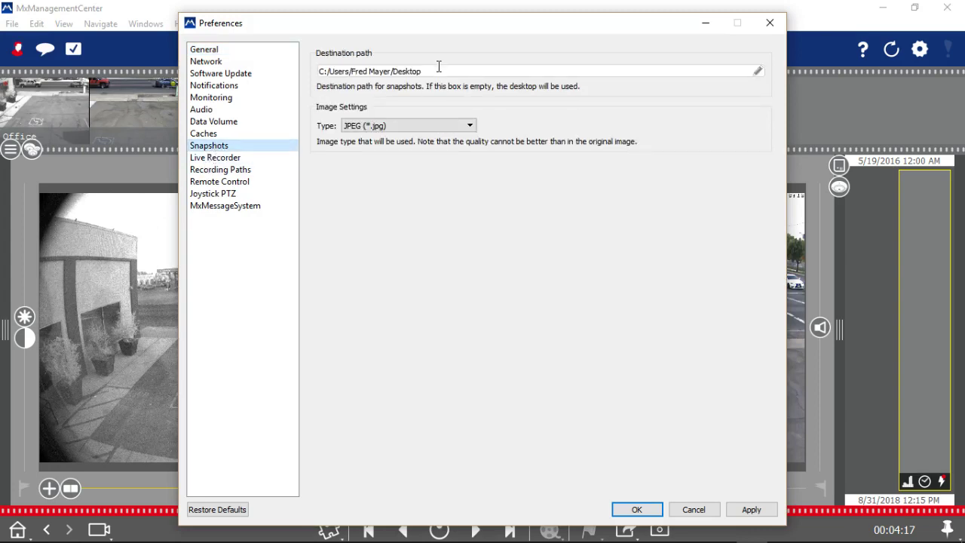
pyautogui.click(770, 22)
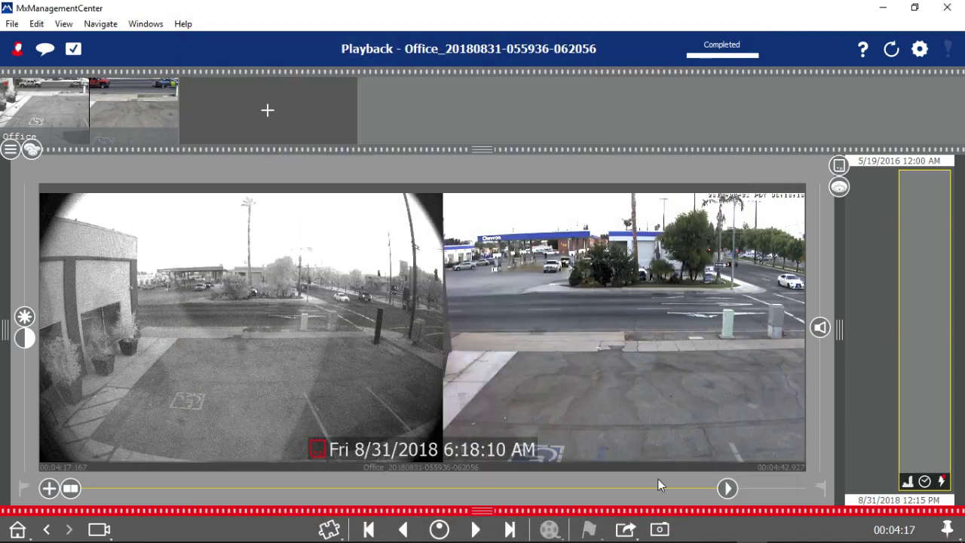
# Take a snapshot of the 6:18:10 AM image, view the saved picture from the desktop, and return to MxManagementCenter
pyautogui.click(660, 530)
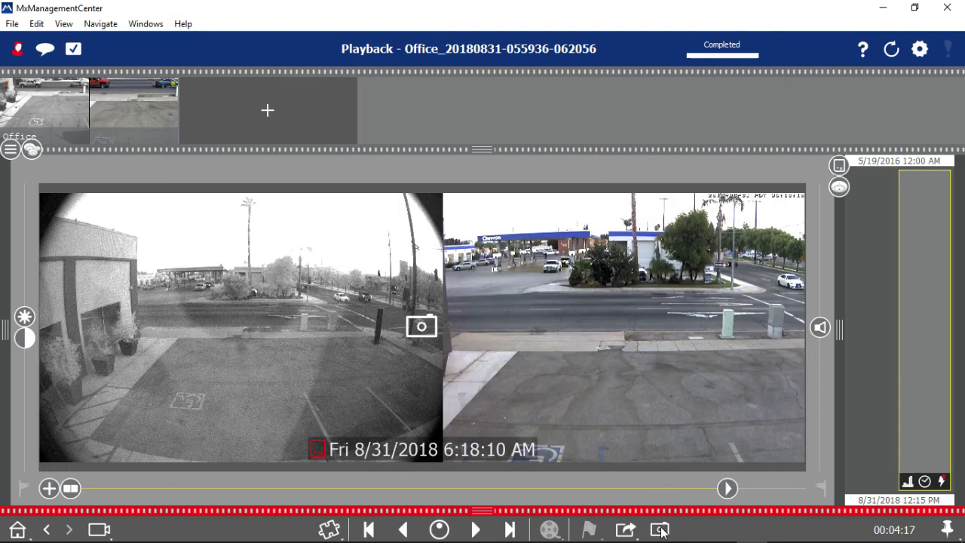
pyautogui.click(883, 9)
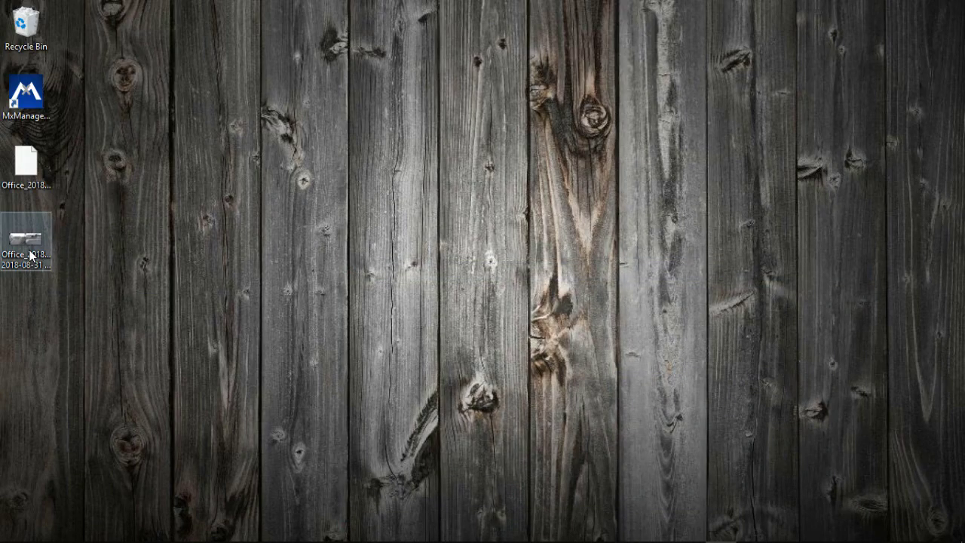
pyautogui.click(30, 256)
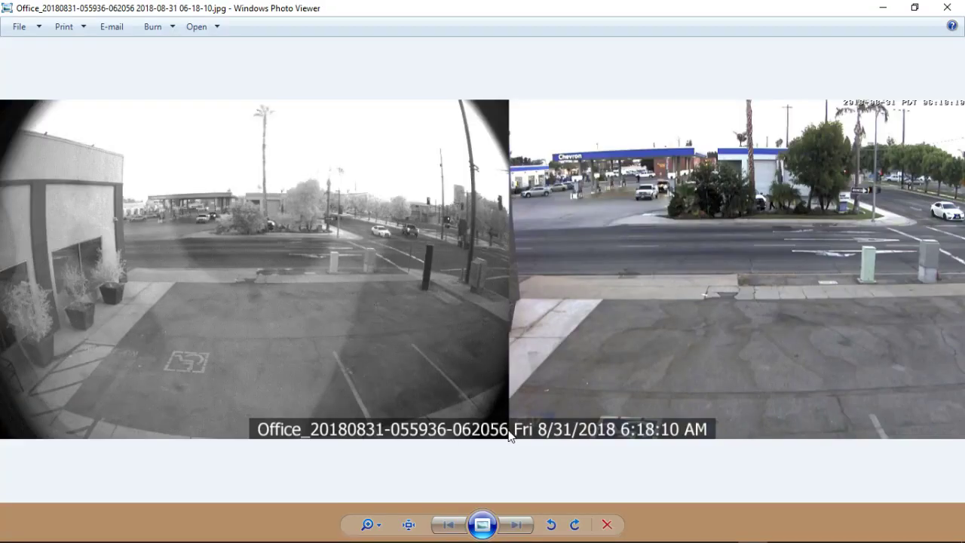
pyautogui.click(947, 7)
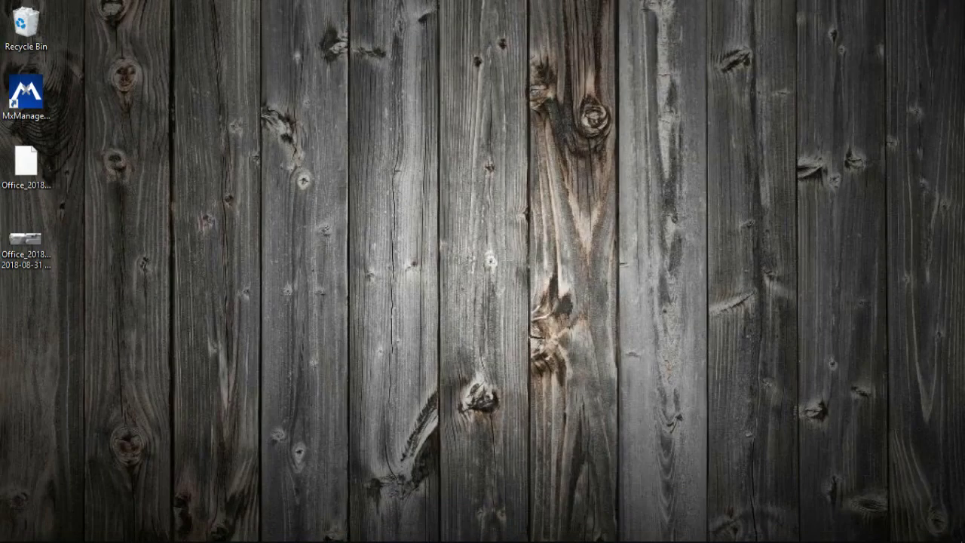
pyautogui.moveTo(562, 537)
pyautogui.click(752, 531)
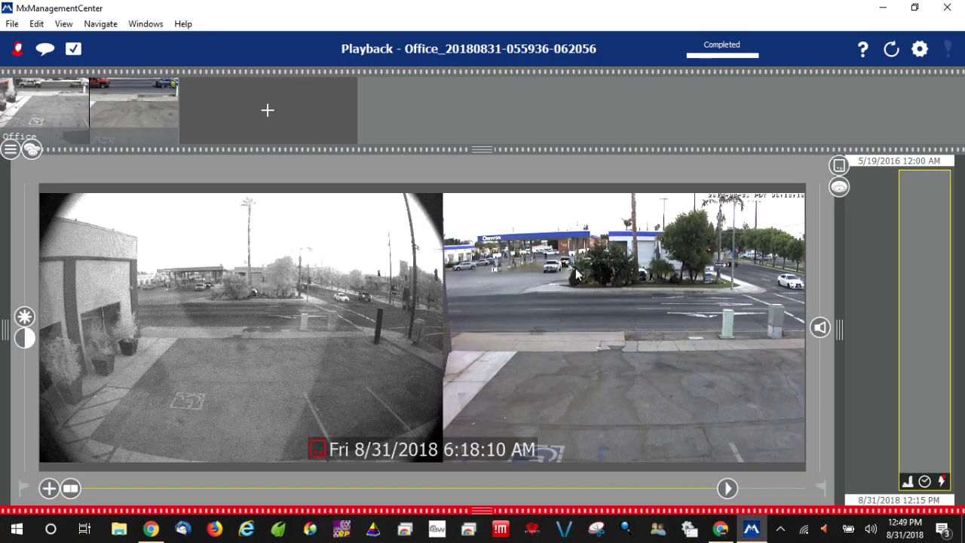